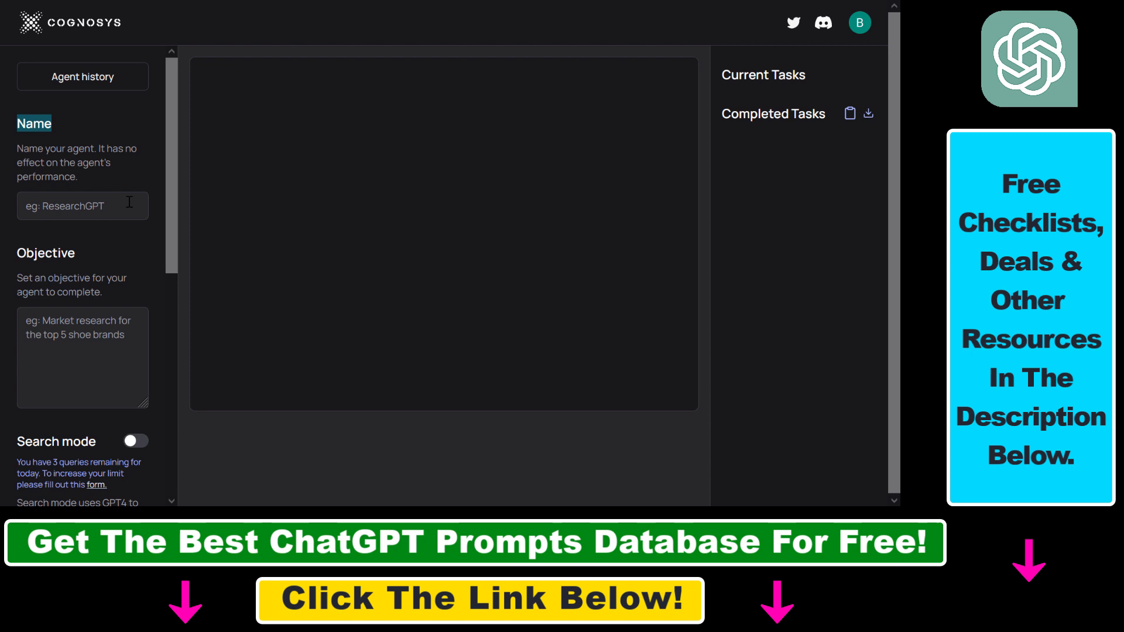
Enter AutoGPT as the agent's name.
{"action": "left_click", "coordinate": [75, 209]}
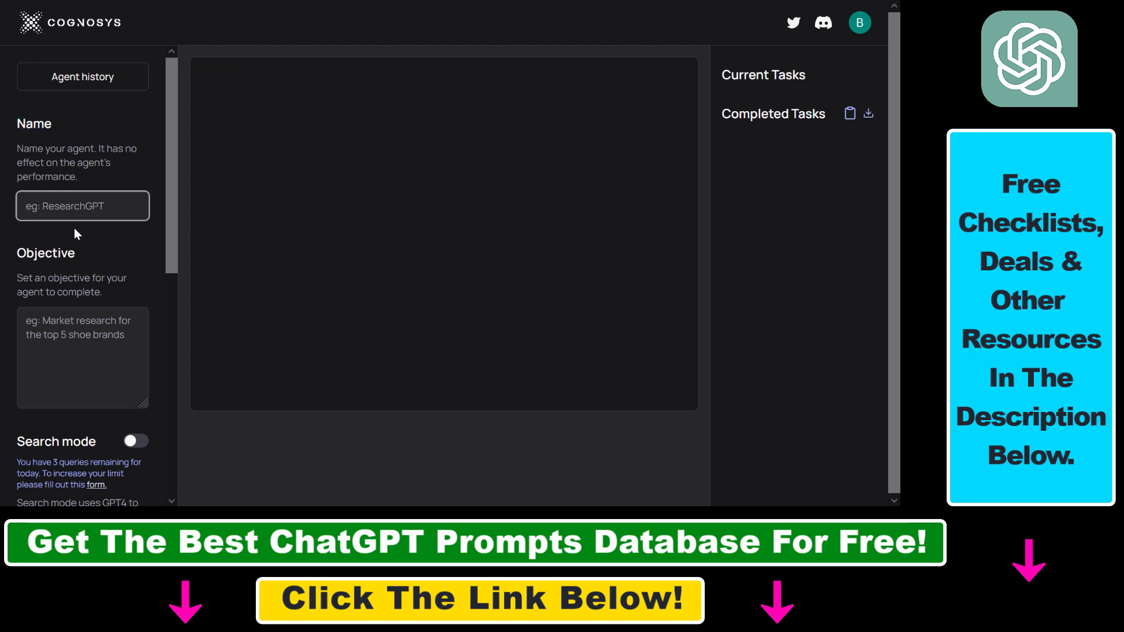
{"action": "left_click", "coordinate": [74, 207]}
{"action": "type", "text": "AutoG"}
Paste the objective: an SEO-optimized Bitcoin money-making blog post built from the top 5 Google results.
{"action": "scroll", "coordinate": [90, 207], "scroll_direction": "down", "scroll_amount": 1}
{"action": "triple_click", "coordinate": [92, 211]}
{"action": "key", "text": "ctrl+v"}
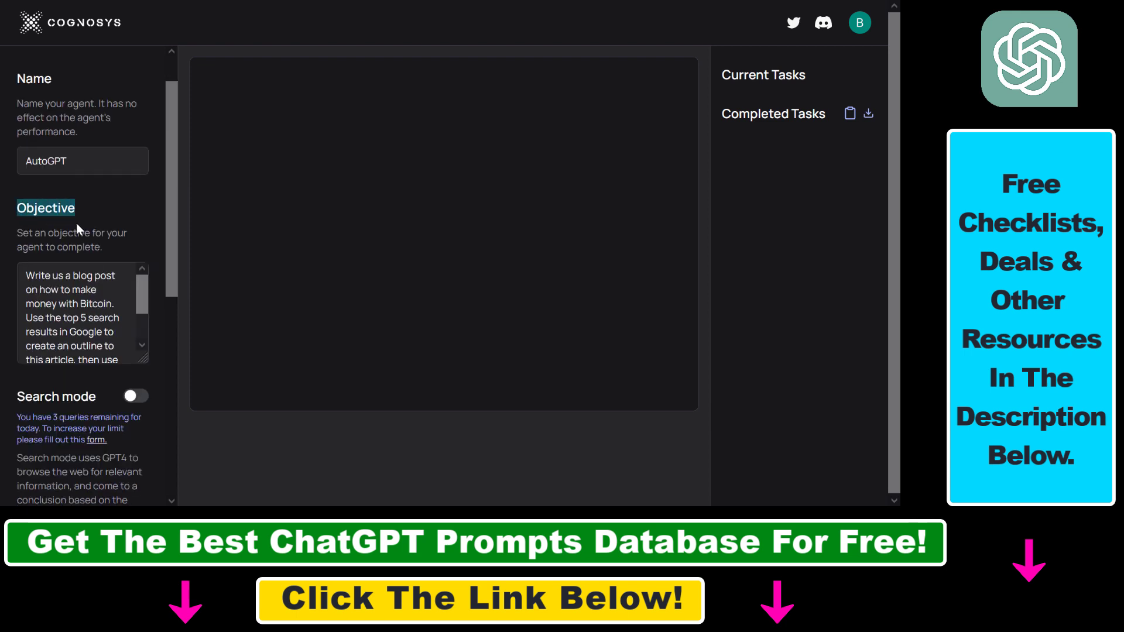
{"action": "left_click_drag", "start_coordinate": [22, 235], "coordinate": [66, 251]}
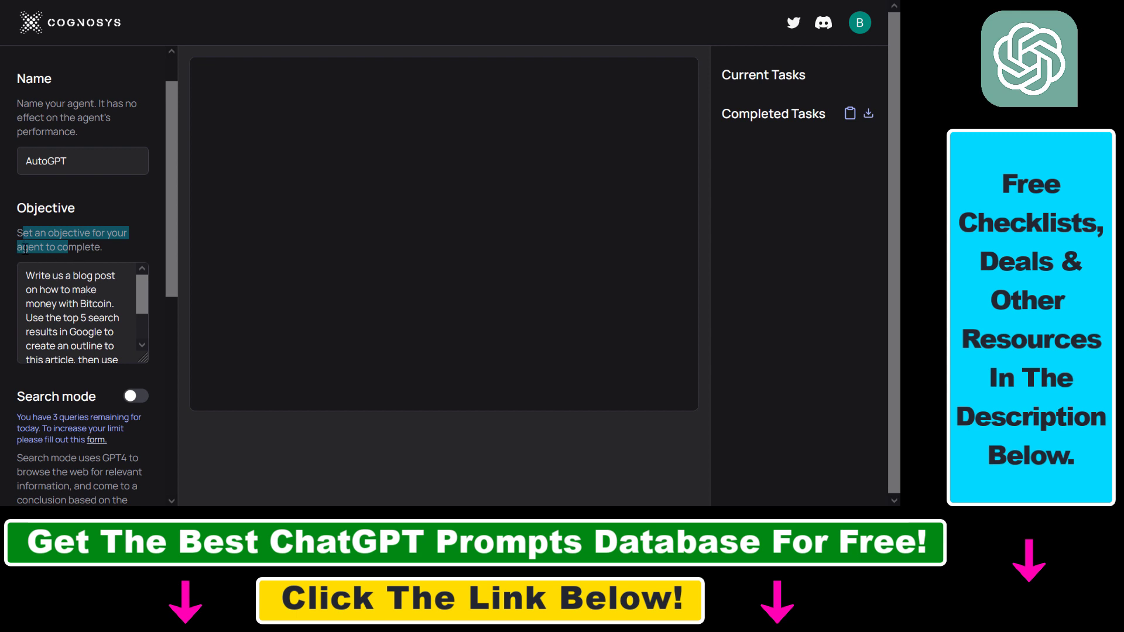
{"action": "left_click", "coordinate": [49, 294]}
{"action": "left_click_drag", "start_coordinate": [26, 274], "coordinate": [140, 299]}
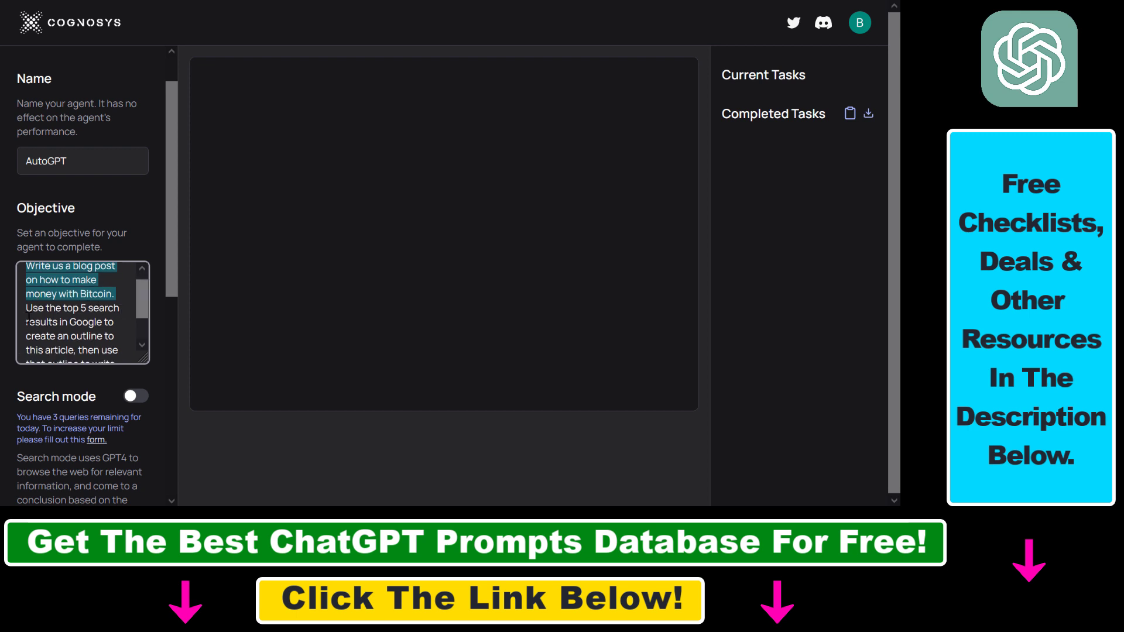
{"action": "scroll", "coordinate": [142, 309], "scroll_direction": "down", "scroll_amount": 1}
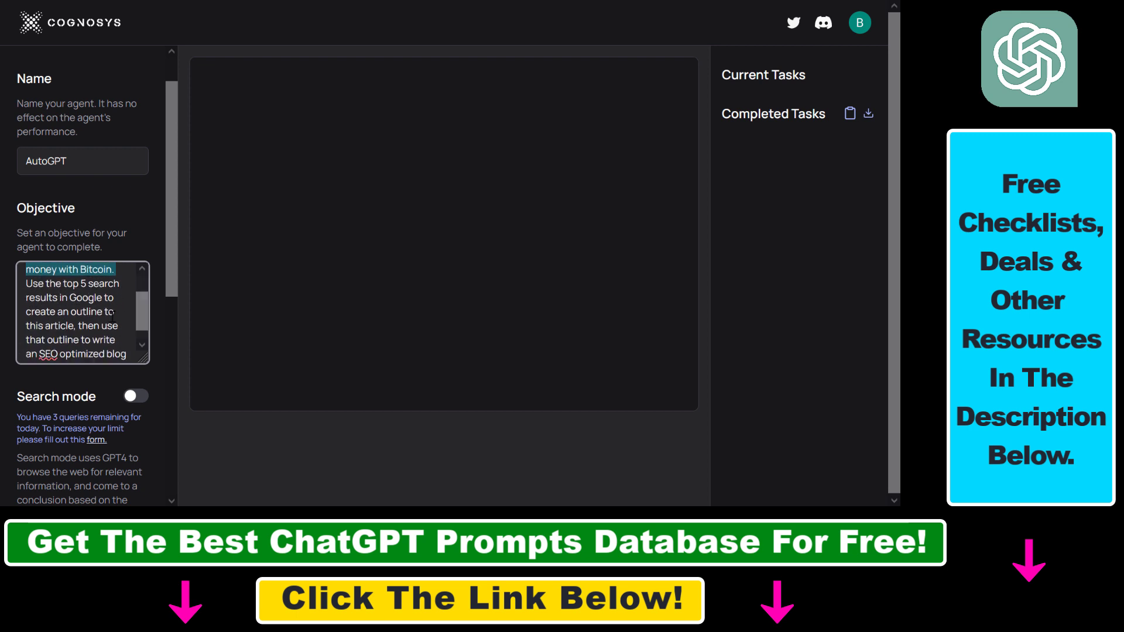
{"action": "scroll", "coordinate": [140, 324], "scroll_direction": "down", "scroll_amount": 1}
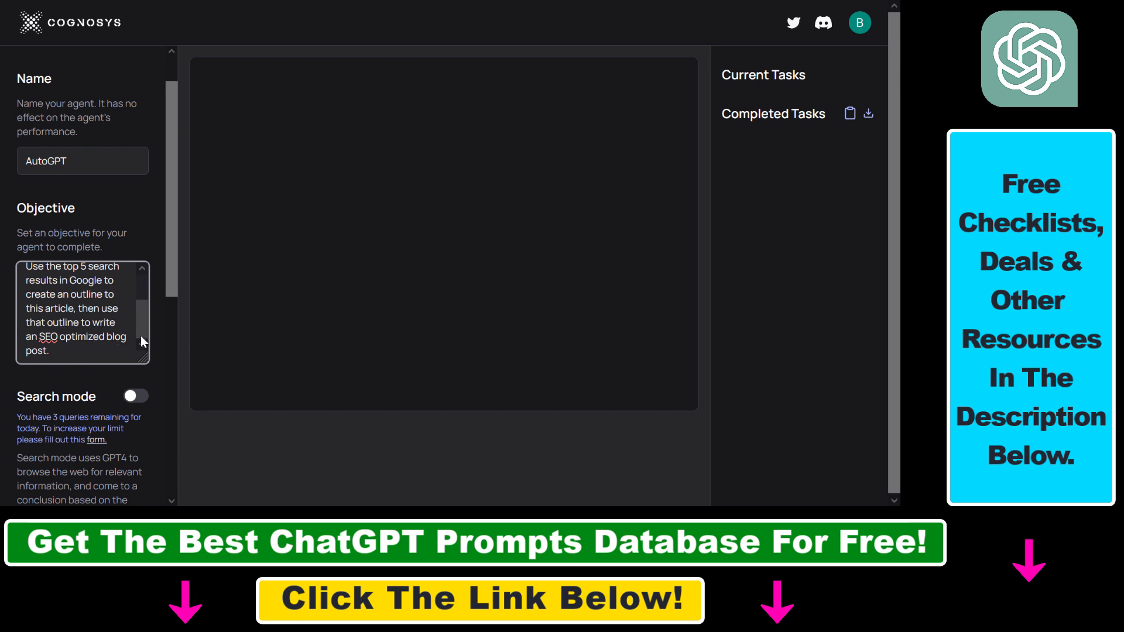
{"action": "scroll", "coordinate": [140, 337], "scroll_direction": "down", "scroll_amount": 3}
Switch on the Search mode toggle so Automatic tasks is enabled as well.
{"action": "left_click_drag", "start_coordinate": [32, 243], "coordinate": [91, 263]}
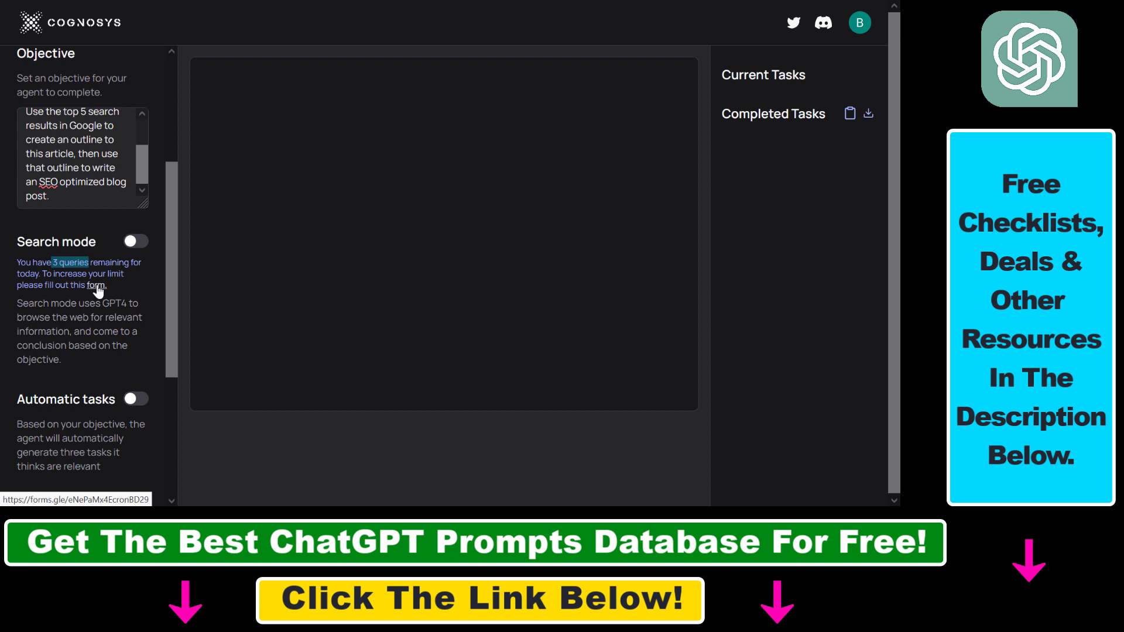
{"action": "left_click", "coordinate": [133, 243]}
{"action": "scroll", "coordinate": [112, 314], "scroll_direction": "down", "scroll_amount": 1}
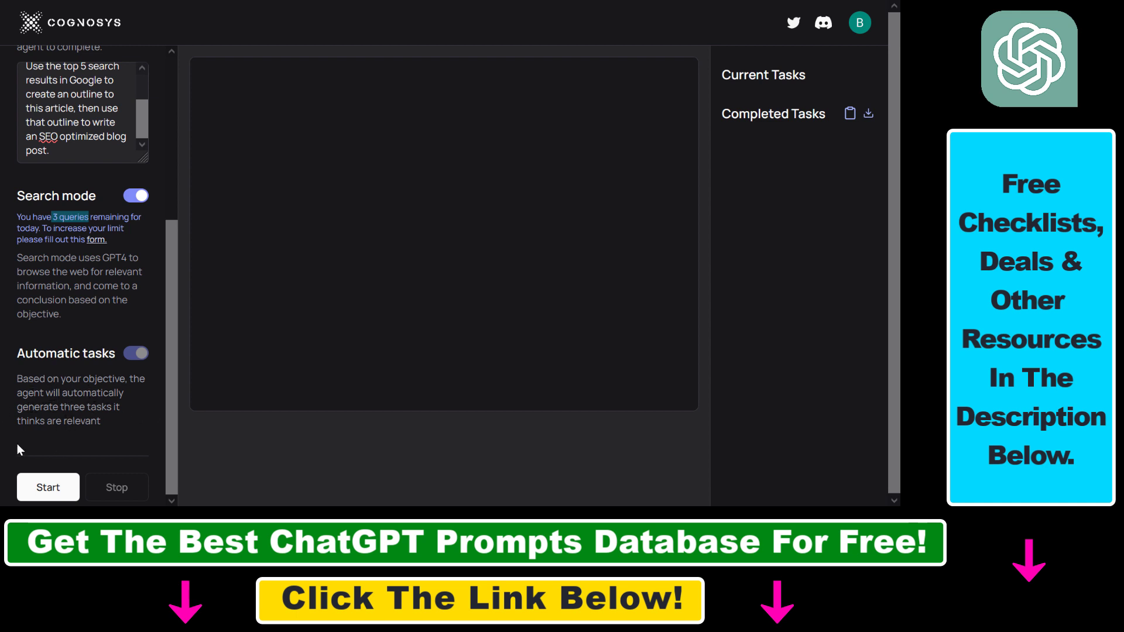
Start the AutoGPT agent and watch it queue its four blog-post tasks.
{"action": "left_click", "coordinate": [46, 491]}
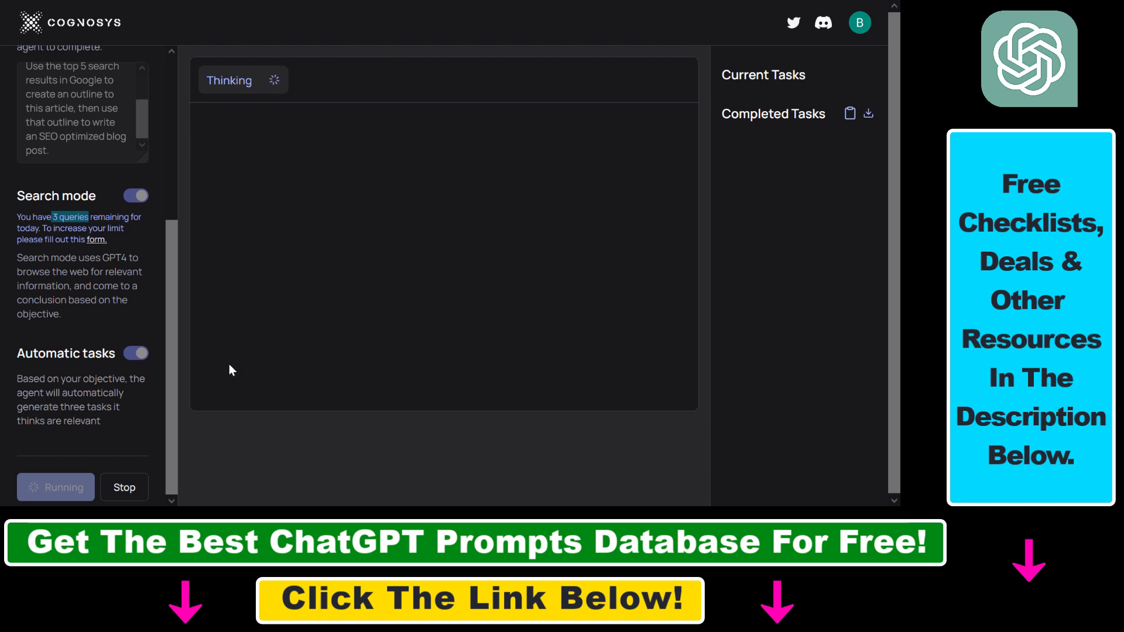
{"action": "scroll", "coordinate": [46, 113], "scroll_direction": "up", "scroll_amount": 3}
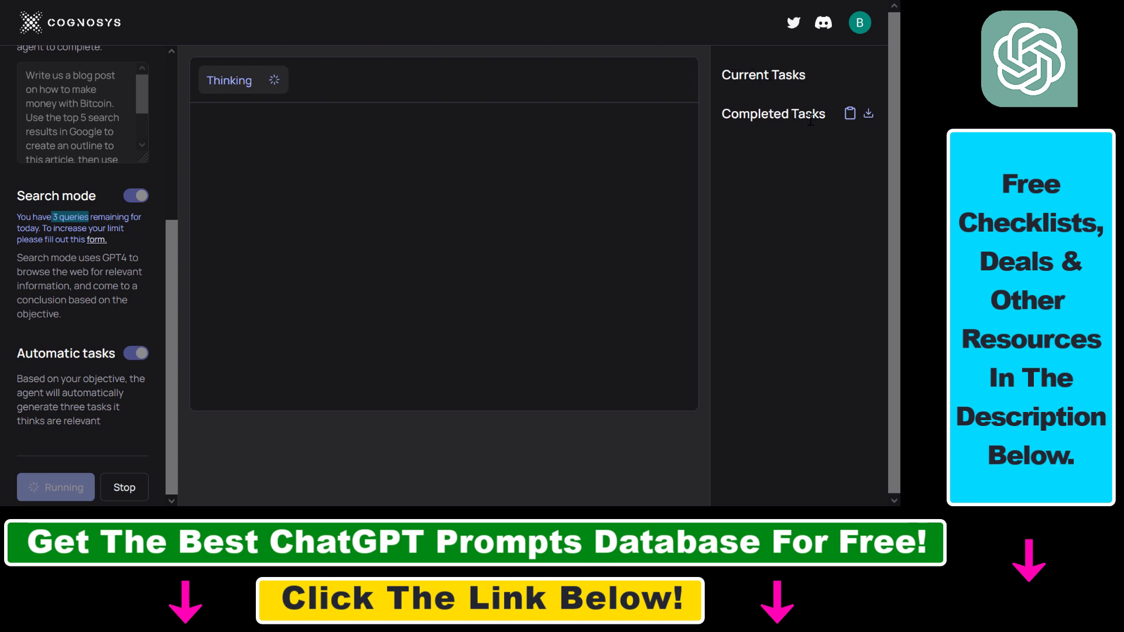
{"action": "scroll", "coordinate": [183, 107], "scroll_direction": "up", "scroll_amount": 4}
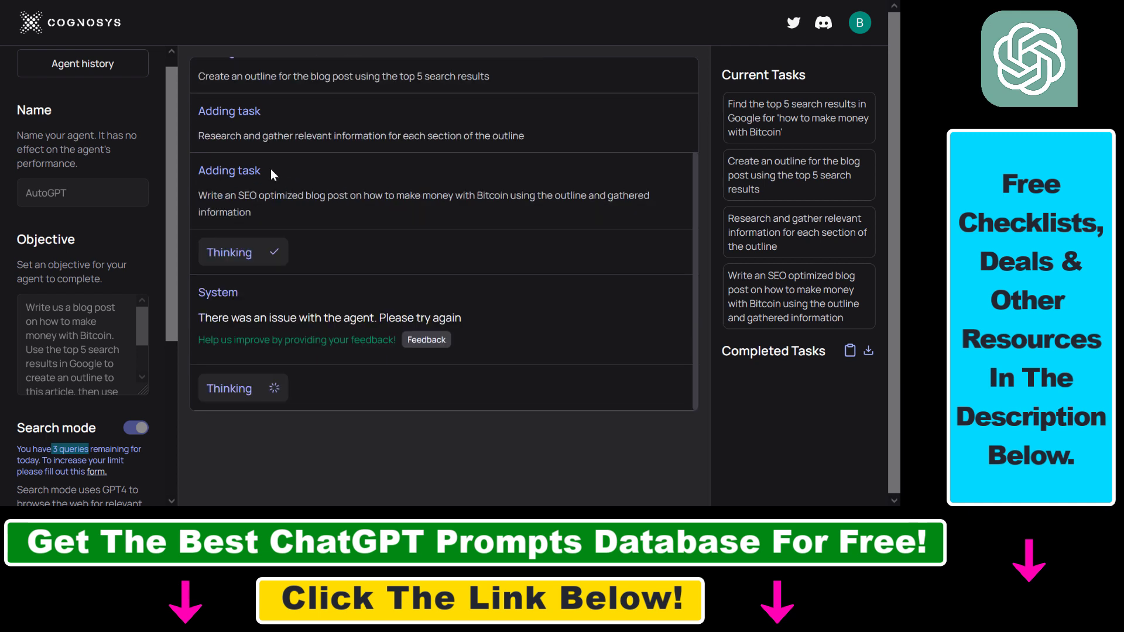
Follow the log until 'List the top 5 search results' appears under Completed Tasks.
{"action": "scroll", "coordinate": [348, 141], "scroll_direction": "up", "scroll_amount": 2}
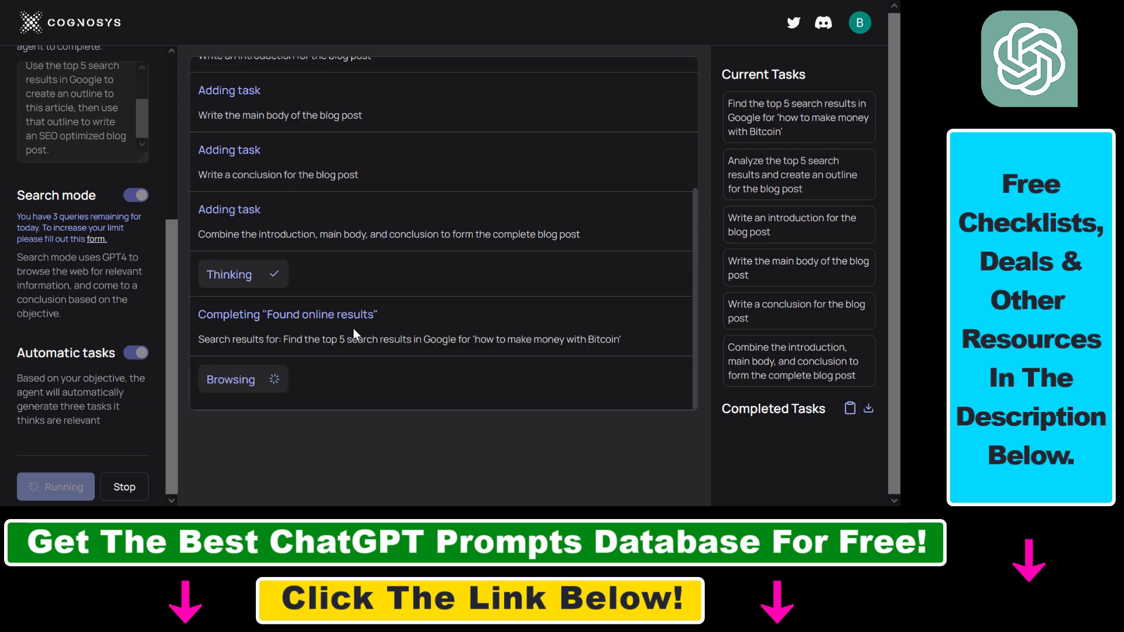
{"action": "scroll", "coordinate": [63, 433], "scroll_direction": "up", "scroll_amount": 4}
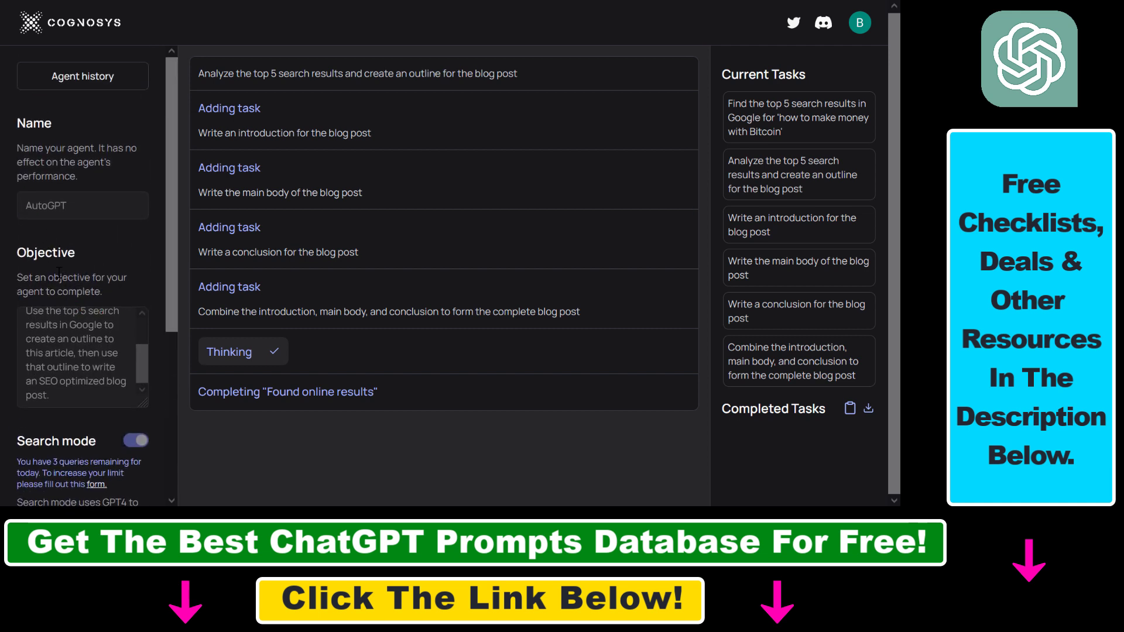
{"action": "scroll", "coordinate": [59, 272], "scroll_direction": "down", "scroll_amount": 2}
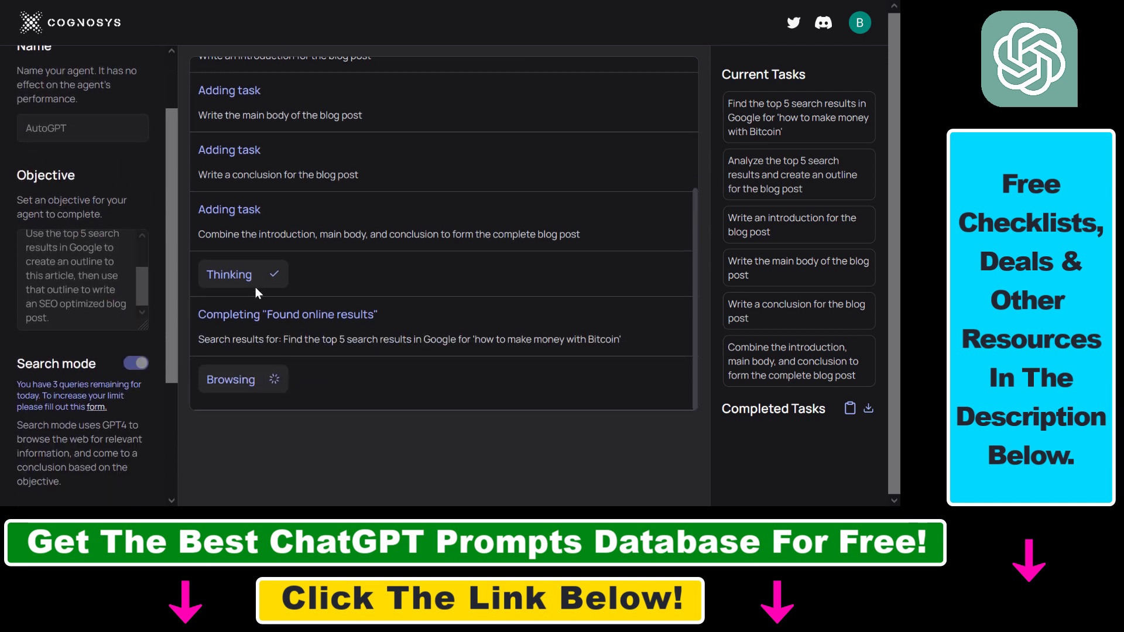
{"action": "scroll", "coordinate": [251, 240], "scroll_direction": "up", "scroll_amount": 2}
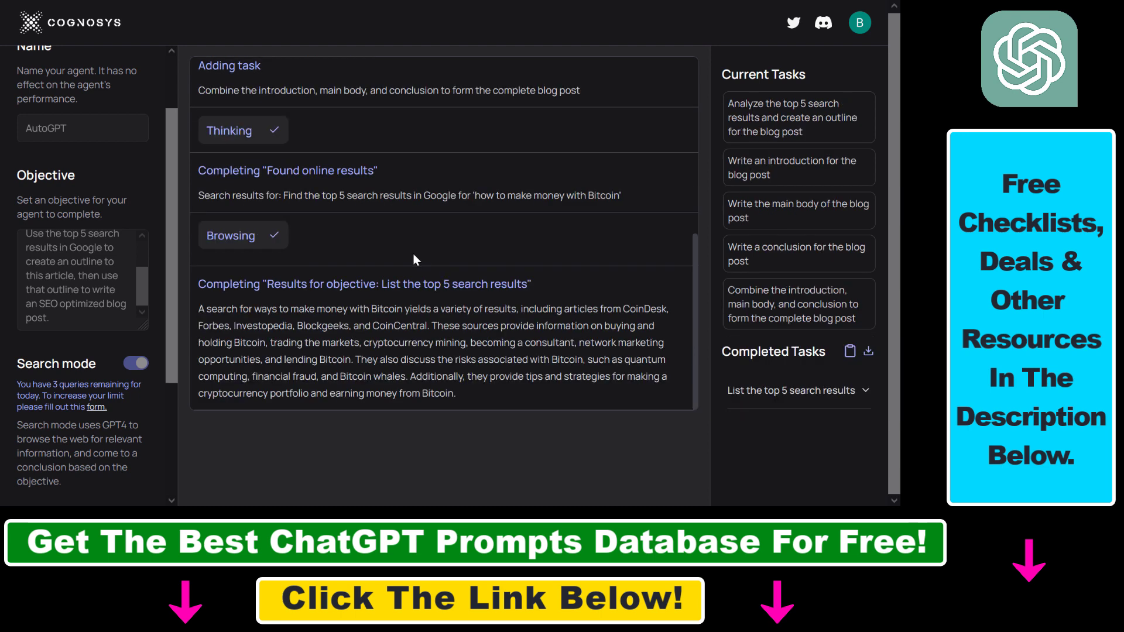
Highlight the opening section headings of the nine-section Bitcoin blog outline.
{"action": "scroll", "coordinate": [305, 187], "scroll_direction": "up", "scroll_amount": 1}
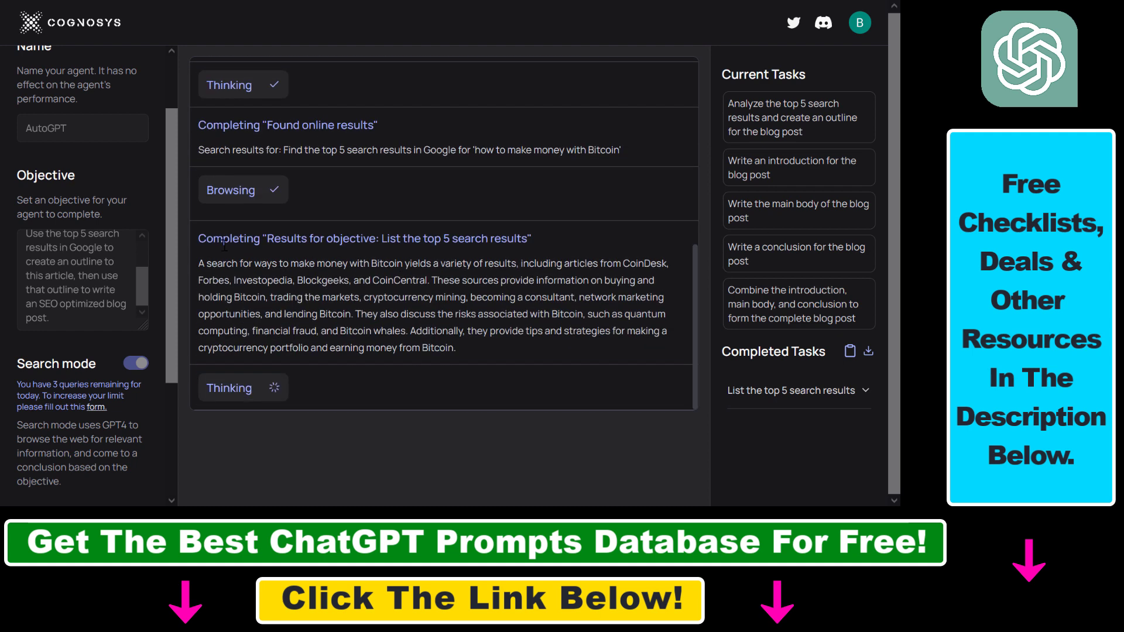
{"action": "left_click_drag", "start_coordinate": [360, 263], "coordinate": [217, 263]}
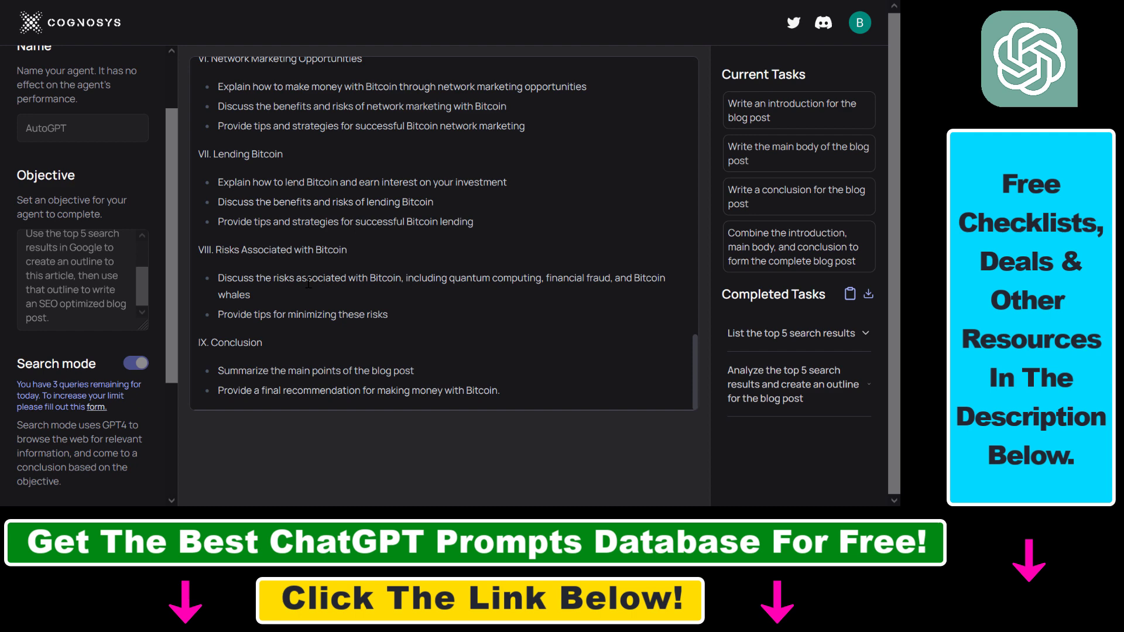
{"action": "scroll", "coordinate": [343, 212], "scroll_direction": "up", "scroll_amount": 10}
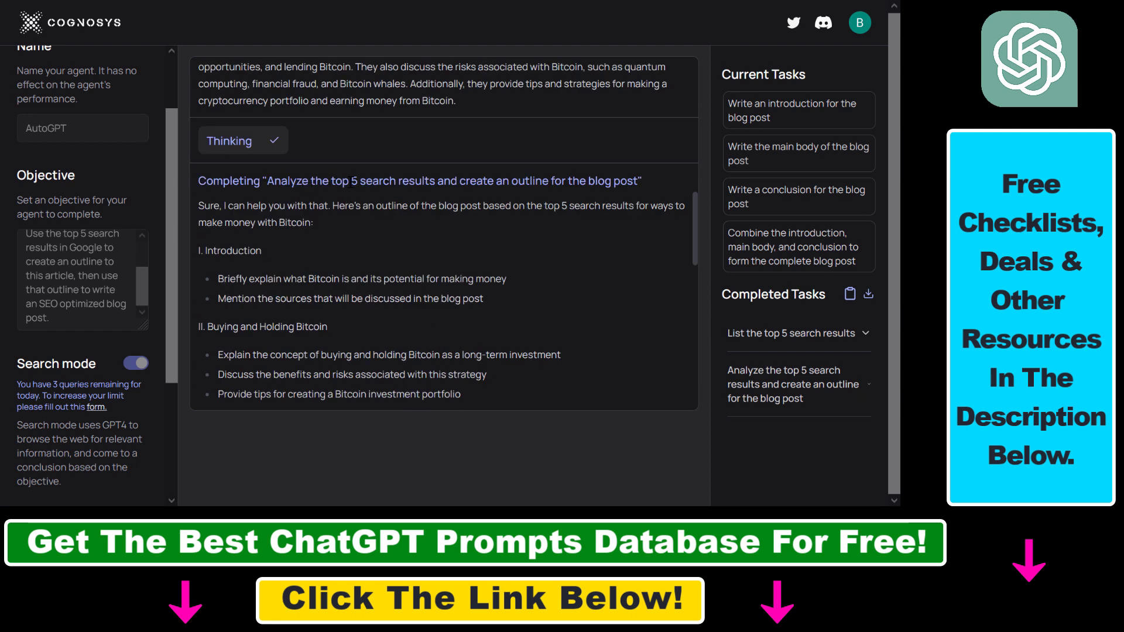
{"action": "scroll", "coordinate": [691, 208], "scroll_direction": "down", "scroll_amount": 3}
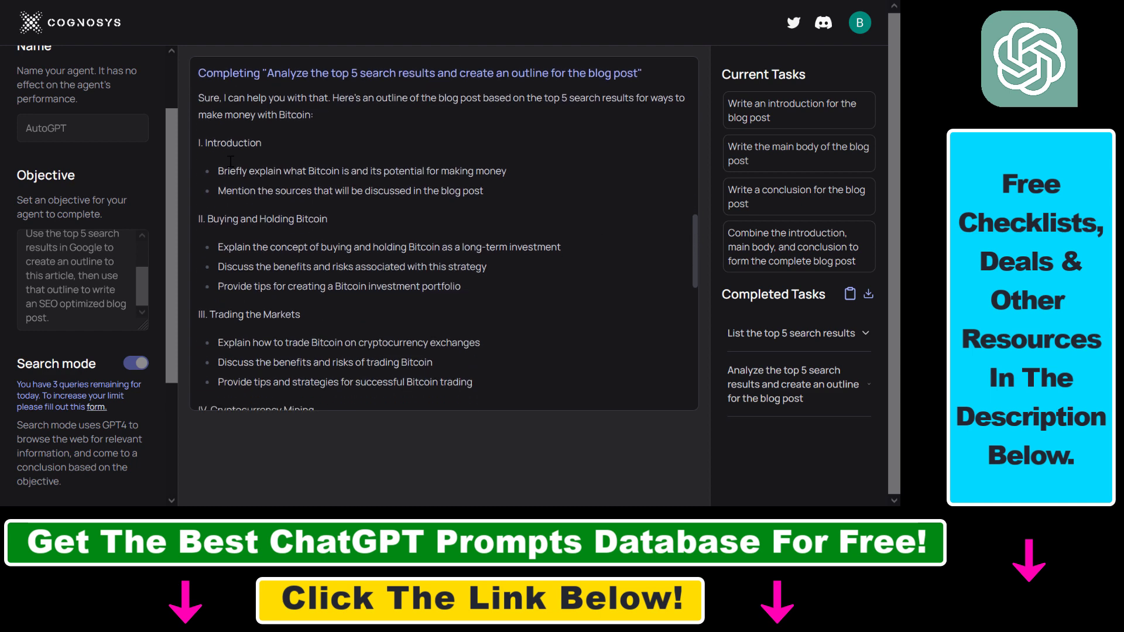
{"action": "left_click_drag", "start_coordinate": [213, 143], "coordinate": [246, 163]}
{"action": "scroll", "coordinate": [277, 200], "scroll_direction": "up", "scroll_amount": 7}
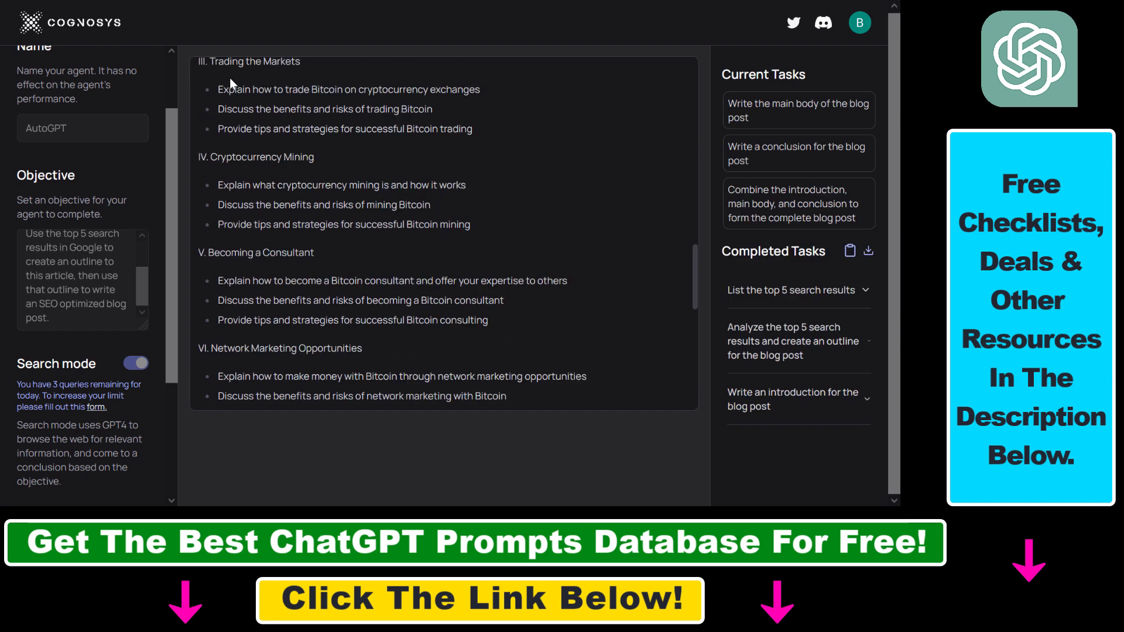
{"action": "scroll", "coordinate": [233, 105], "scroll_direction": "up", "scroll_amount": 1}
{"action": "left_click_drag", "start_coordinate": [216, 140], "coordinate": [309, 140]}
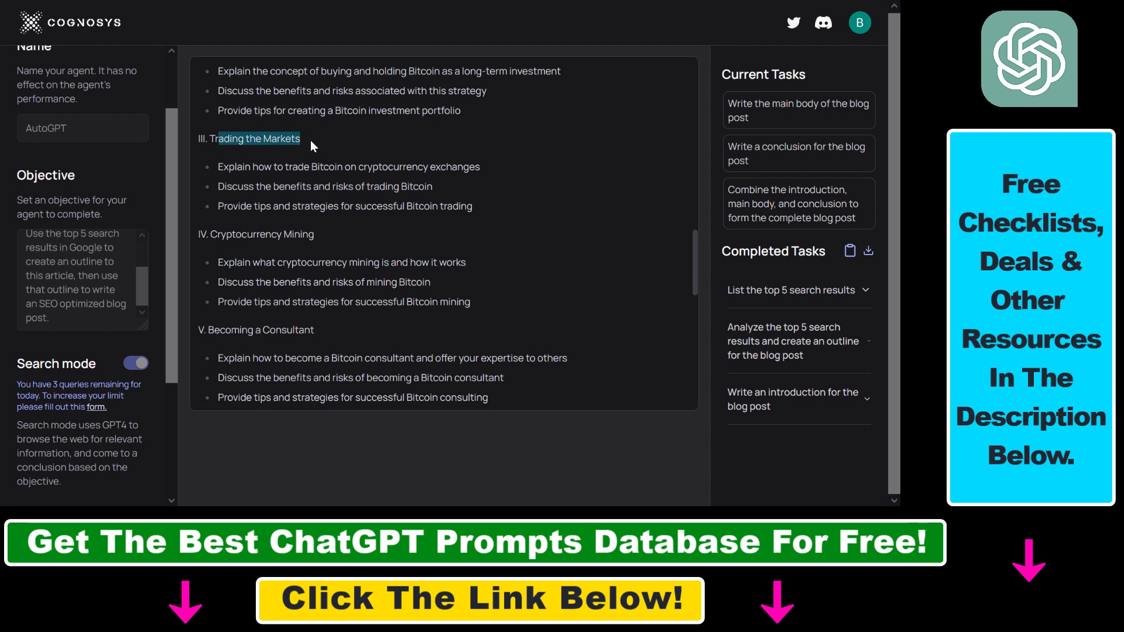
{"action": "scroll", "coordinate": [311, 140], "scroll_direction": "up", "scroll_amount": 3}
{"action": "left_click_drag", "start_coordinate": [233, 199], "coordinate": [335, 199]}
{"action": "scroll", "coordinate": [330, 205], "scroll_direction": "down", "scroll_amount": 1}
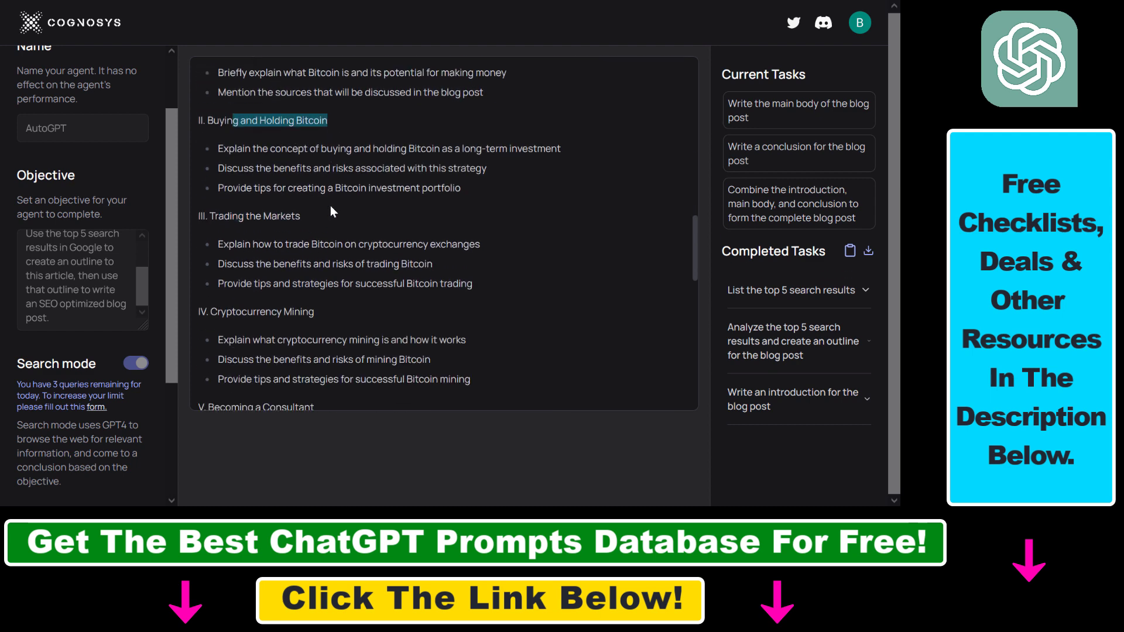
Highlight the remaining headings through Risks Associated with Bitcoin, then the new introduction paragraph.
{"action": "left_click_drag", "start_coordinate": [234, 315], "coordinate": [314, 315]}
{"action": "scroll", "coordinate": [253, 315], "scroll_direction": "down", "scroll_amount": 1}
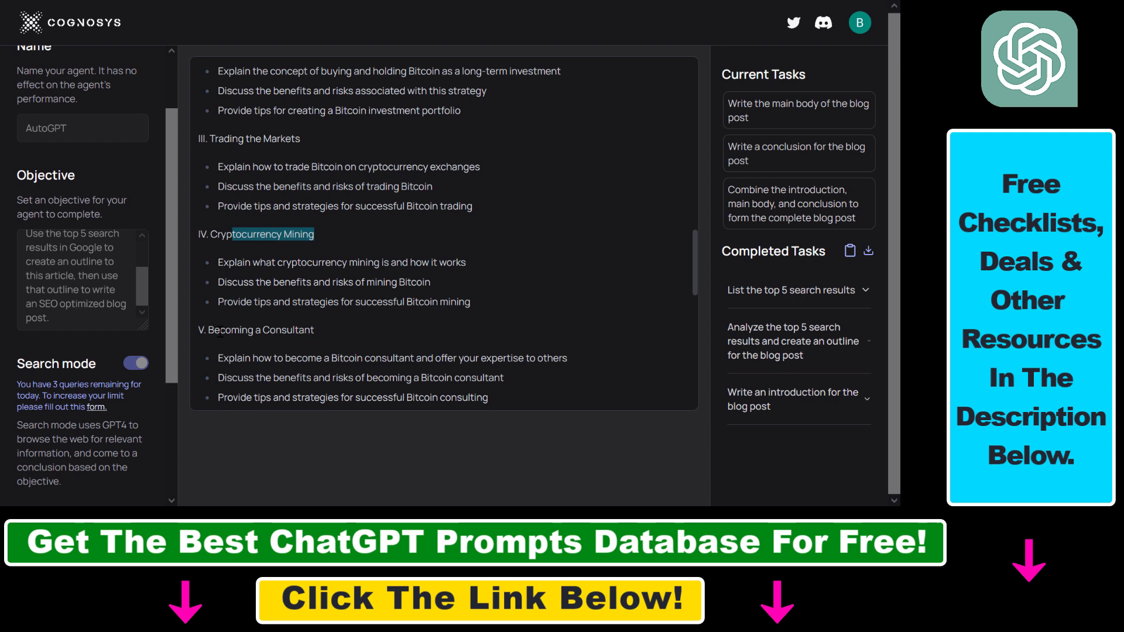
{"action": "left_click_drag", "start_coordinate": [221, 331], "coordinate": [356, 332]}
{"action": "scroll", "coordinate": [357, 332], "scroll_direction": "down", "scroll_amount": 1}
{"action": "scroll", "coordinate": [357, 330], "scroll_direction": "down", "scroll_amount": 1}
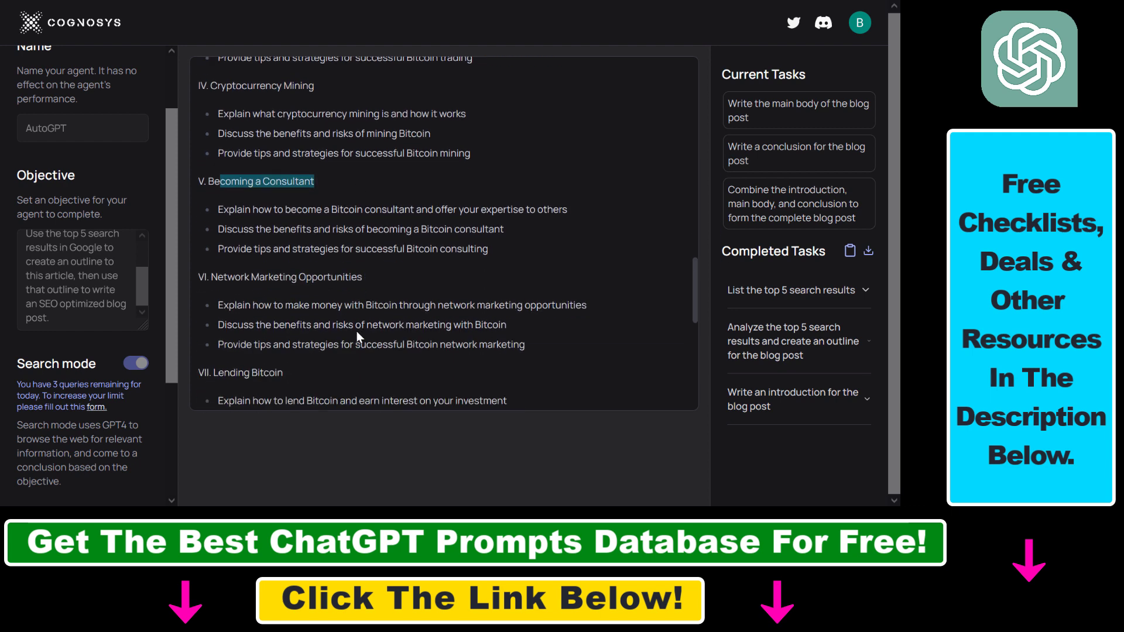
{"action": "left_click_drag", "start_coordinate": [228, 270], "coordinate": [365, 271]}
{"action": "scroll", "coordinate": [369, 271], "scroll_direction": "down", "scroll_amount": 1}
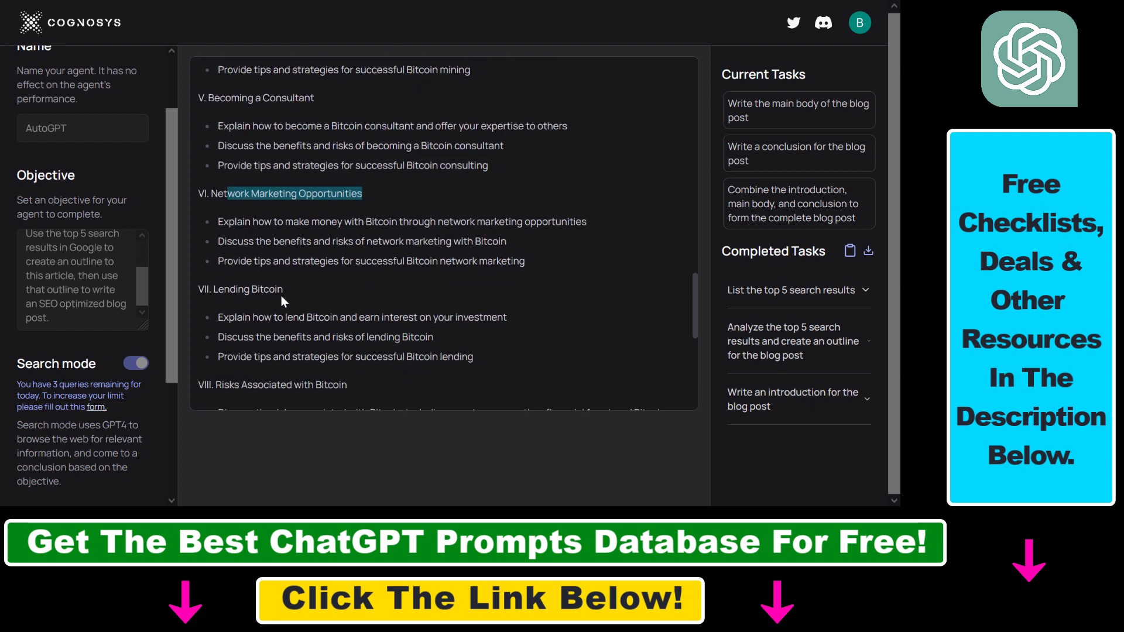
{"action": "left_click_drag", "start_coordinate": [217, 287], "coordinate": [312, 288]}
{"action": "scroll", "coordinate": [312, 287], "scroll_direction": "down", "scroll_amount": 2}
{"action": "left_click_drag", "start_coordinate": [220, 223], "coordinate": [369, 228]}
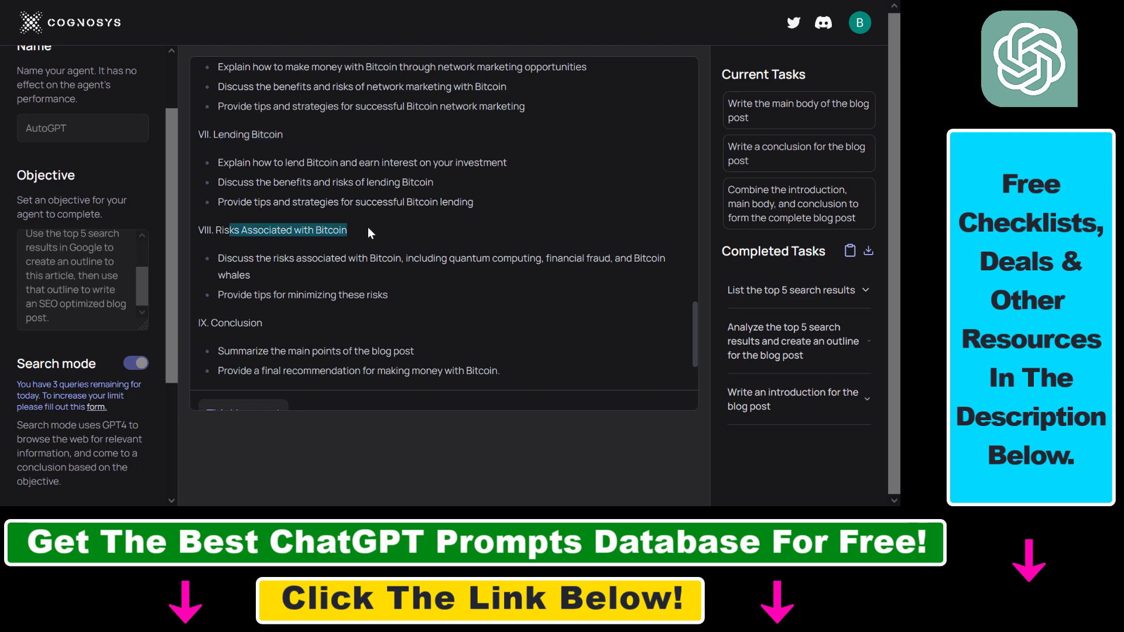
{"action": "left_click_drag", "start_coordinate": [215, 247], "coordinate": [600, 348]}
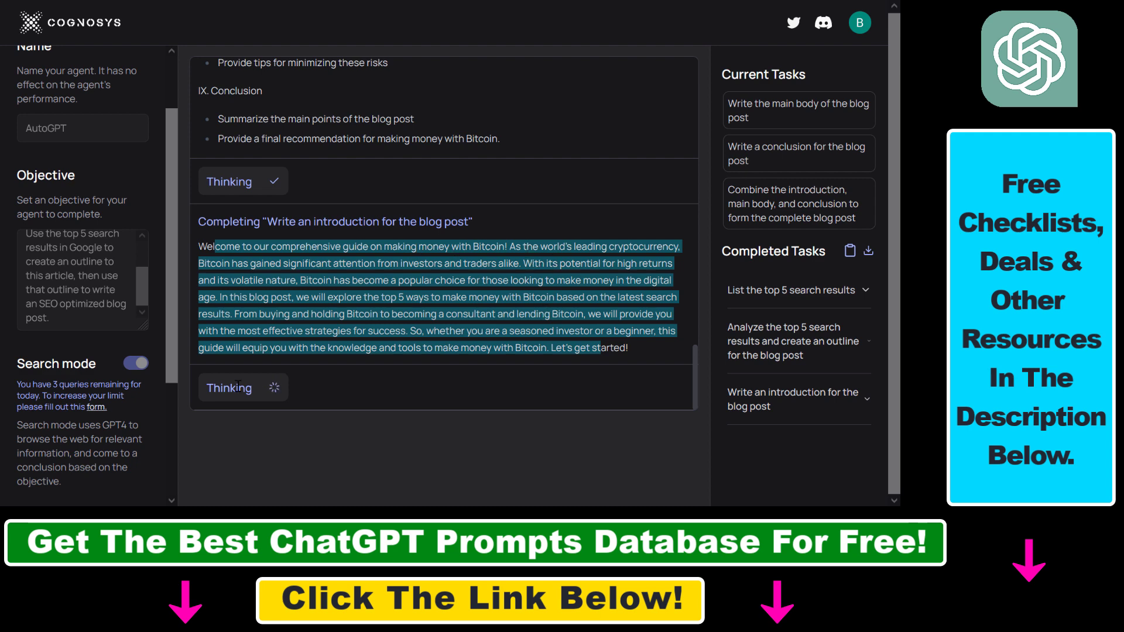
Follow the output feed until the 'Write the main body' task moves to Completed Tasks.
{"action": "scroll", "coordinate": [401, 211], "scroll_direction": "up", "scroll_amount": 3}
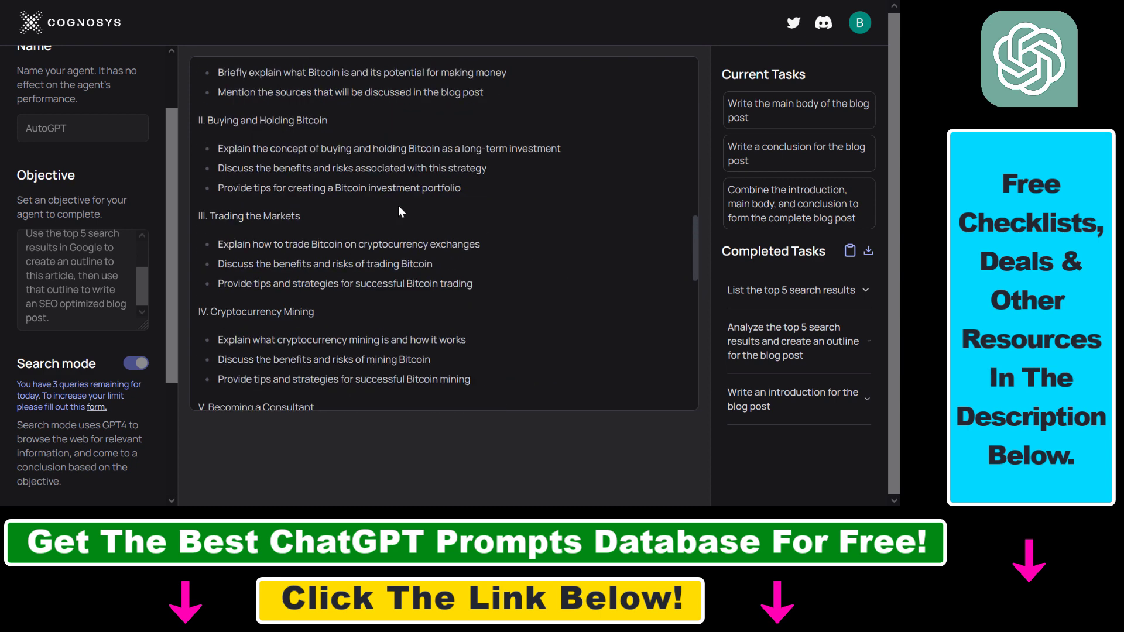
{"action": "scroll", "coordinate": [308, 237], "scroll_direction": "up", "scroll_amount": 3}
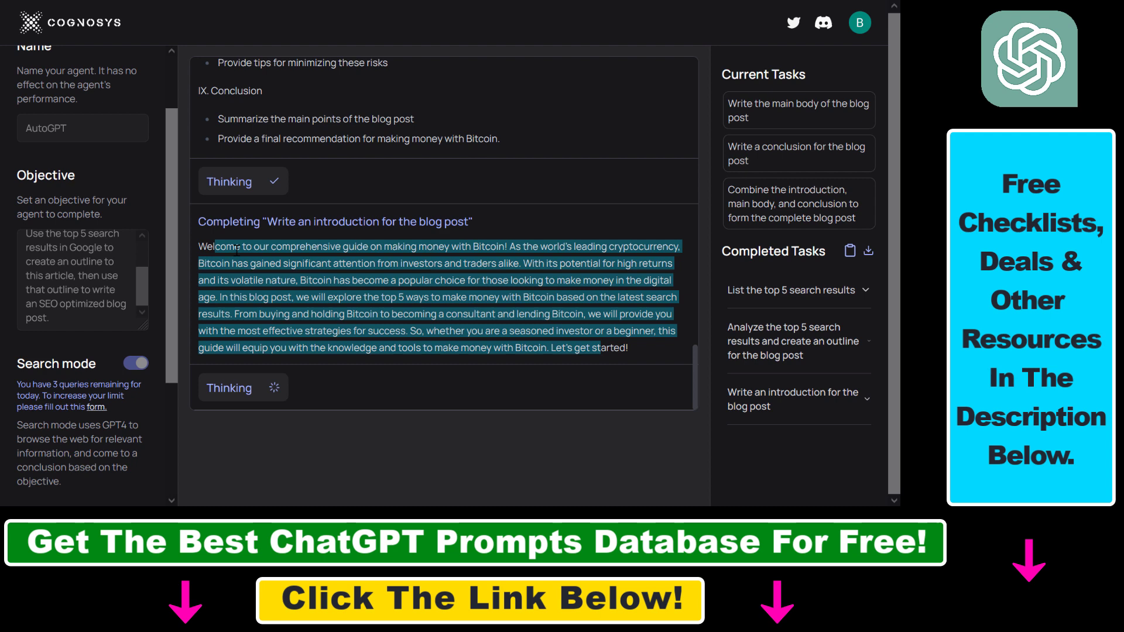
{"action": "scroll", "coordinate": [350, 277], "scroll_direction": "up", "scroll_amount": 15}
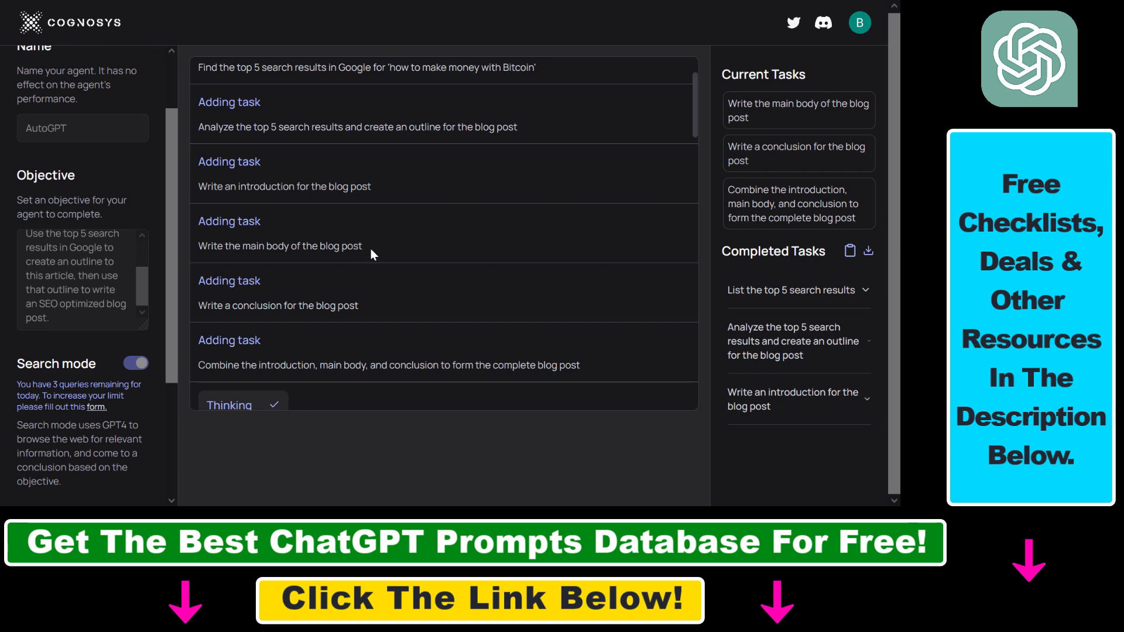
{"action": "scroll", "coordinate": [371, 248], "scroll_direction": "down", "scroll_amount": 15}
{"action": "scroll", "coordinate": [371, 256], "scroll_direction": "down", "scroll_amount": 8}
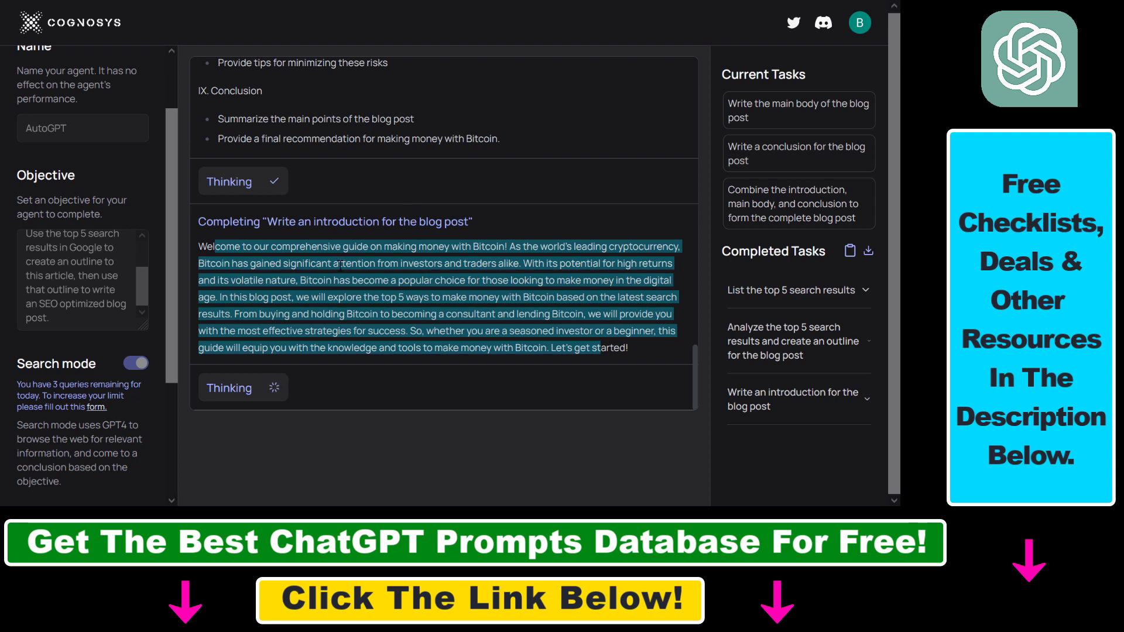
Read the new conclusion output, then return to the 'Analyze the top 5 search results' outline.
{"action": "scroll", "coordinate": [341, 264], "scroll_direction": "up", "scroll_amount": 5}
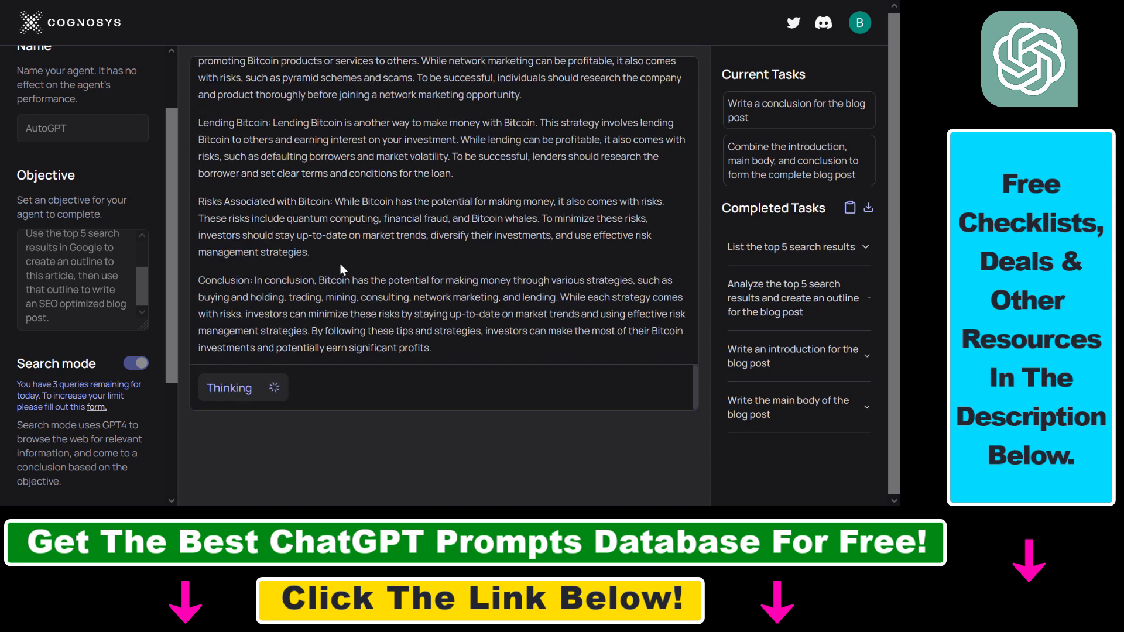
{"action": "scroll", "coordinate": [275, 275], "scroll_direction": "up", "scroll_amount": 5}
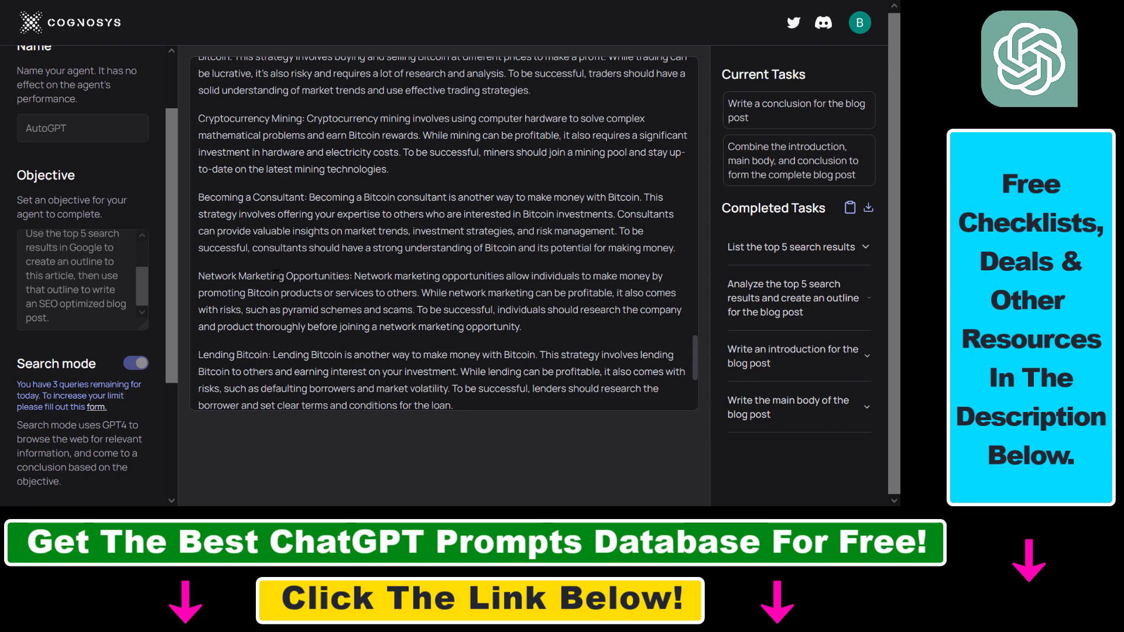
{"action": "scroll", "coordinate": [275, 211], "scroll_direction": "down", "scroll_amount": 15}
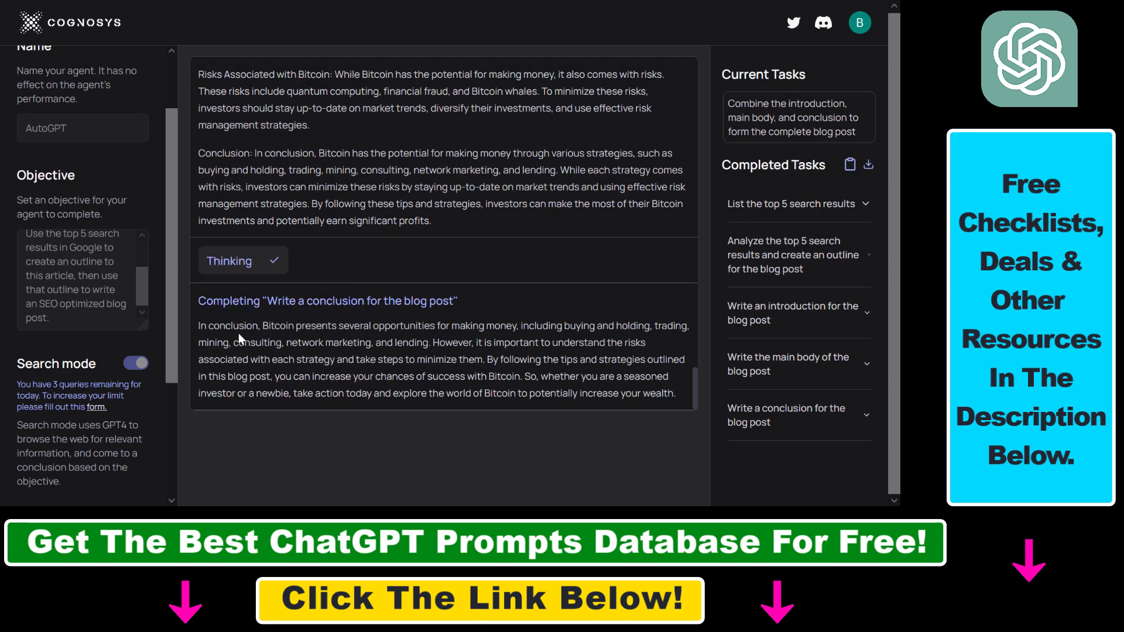
{"action": "scroll", "coordinate": [372, 345], "scroll_direction": "up", "scroll_amount": 5}
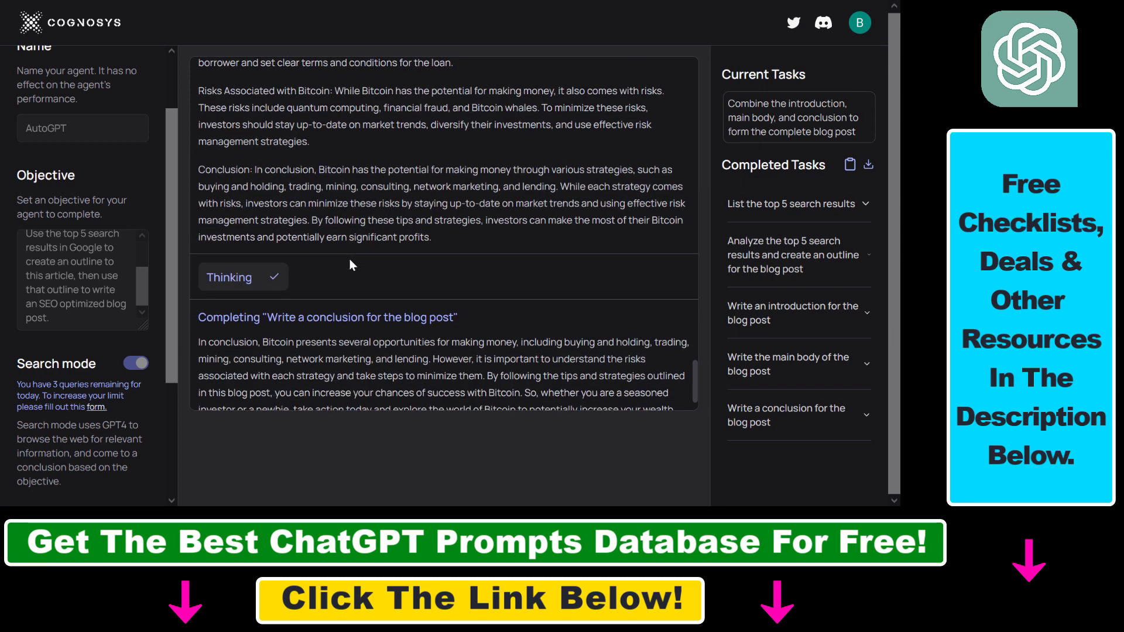
{"action": "scroll", "coordinate": [445, 258], "scroll_direction": "up", "scroll_amount": 10}
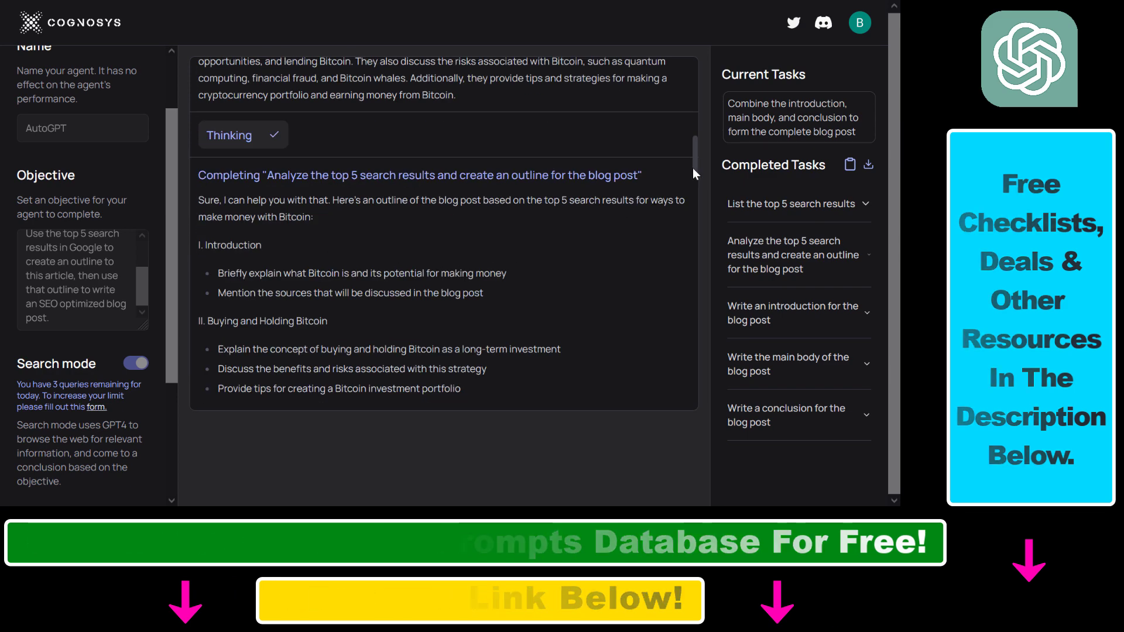